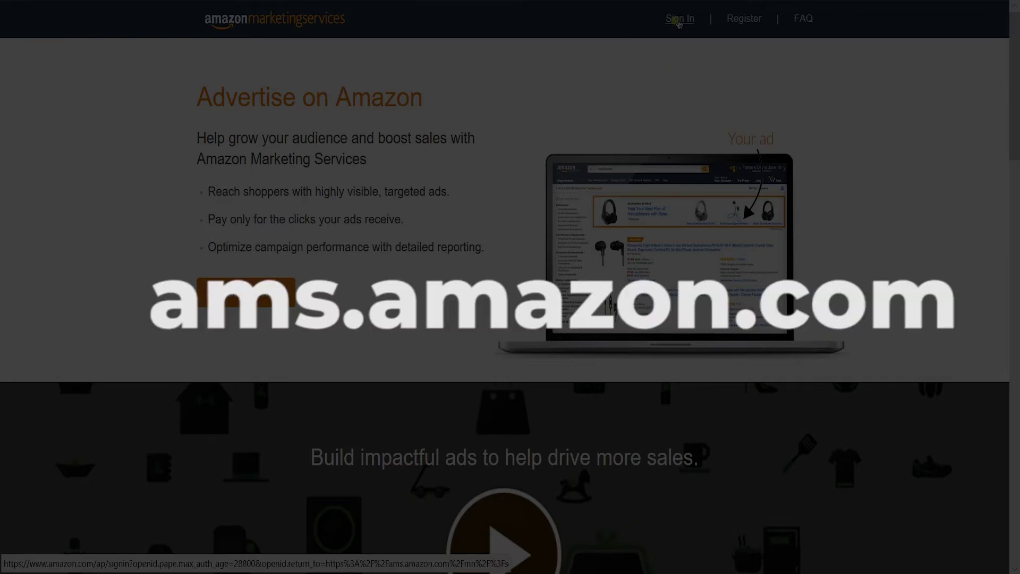
# Step: Open Advertising > Campaign Manager and start a new campaign
pyautogui.click(678, 21)
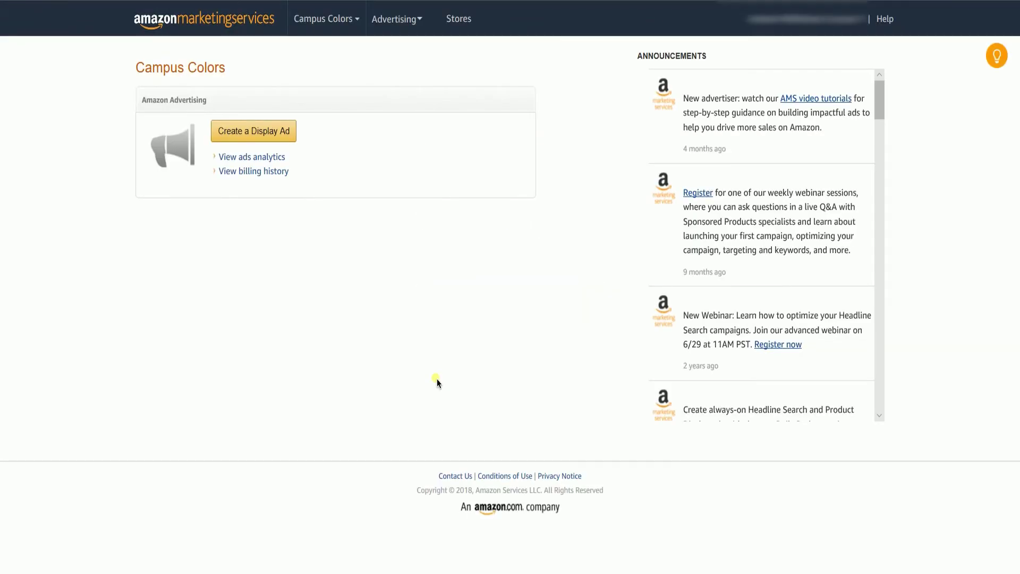
pyautogui.click(420, 19)
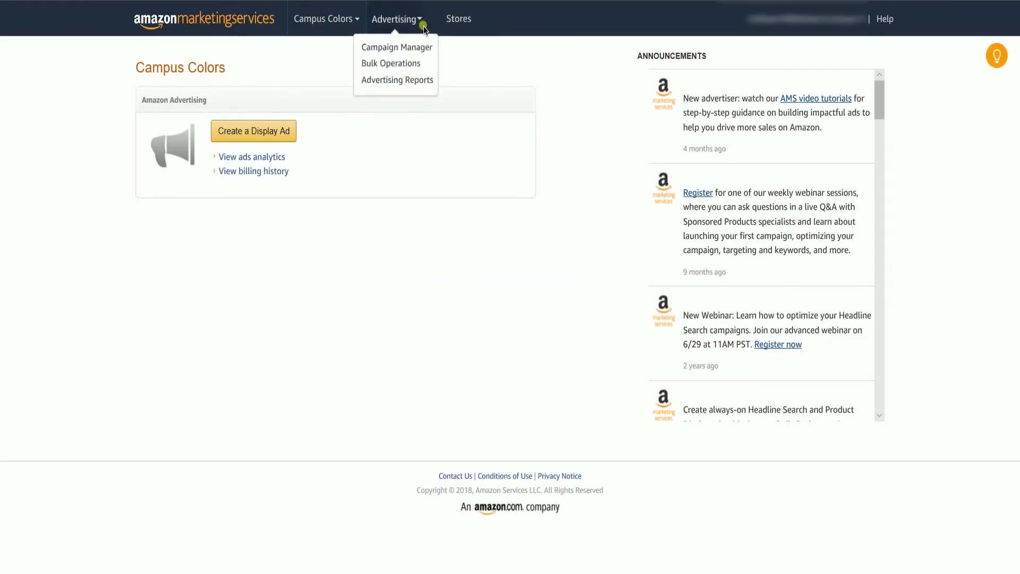
pyautogui.click(412, 48)
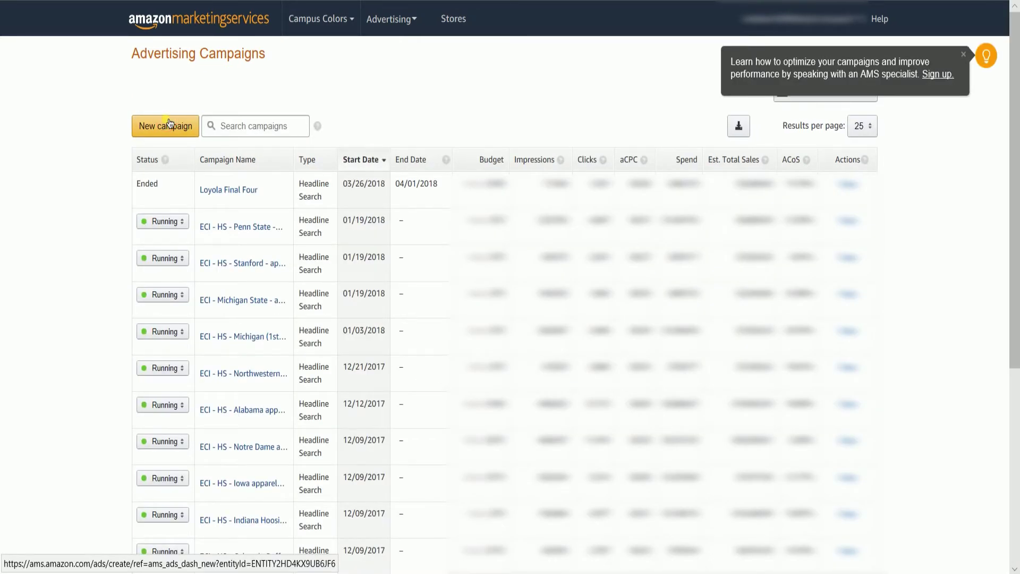
pyautogui.click(168, 123)
# Step: Sign in to the account by pasting the account password
pyautogui.click(467, 210)
pyautogui.hotkey('ctrl', 'v')
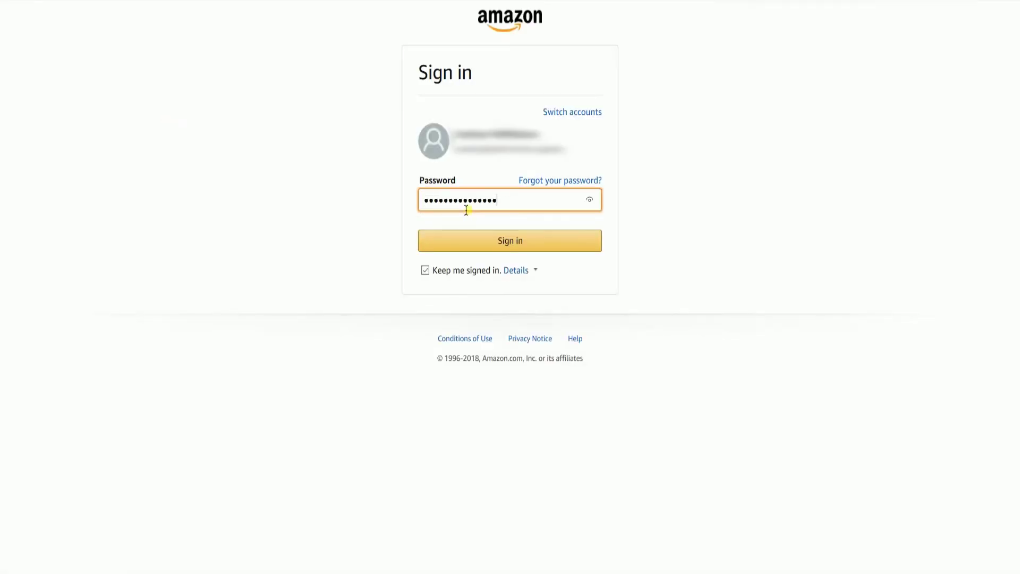
pyautogui.click(447, 244)
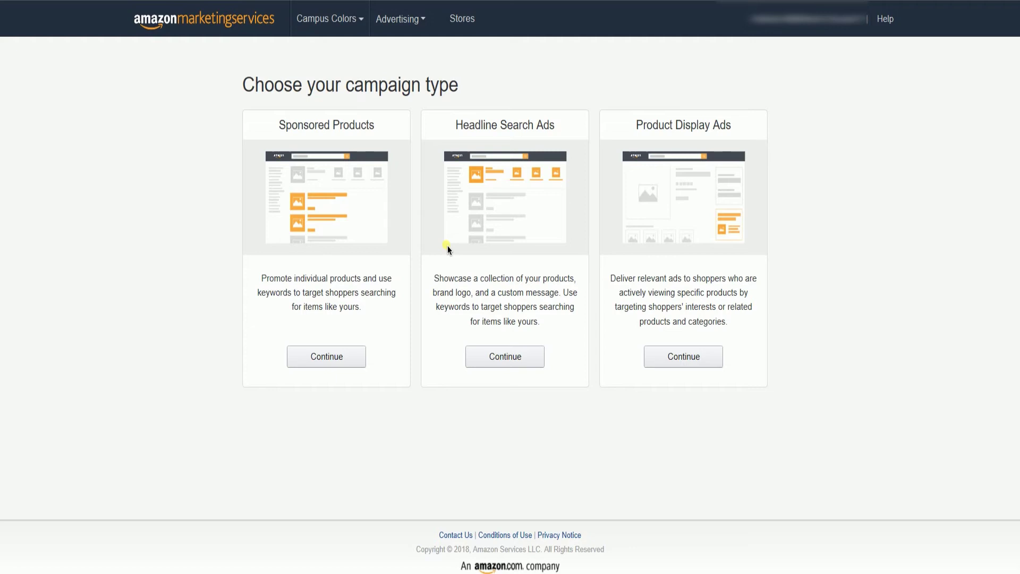
# Step: Choose Product Display Ads and settle on Product targeting after briefly trying interest targeting
pyautogui.click(692, 359)
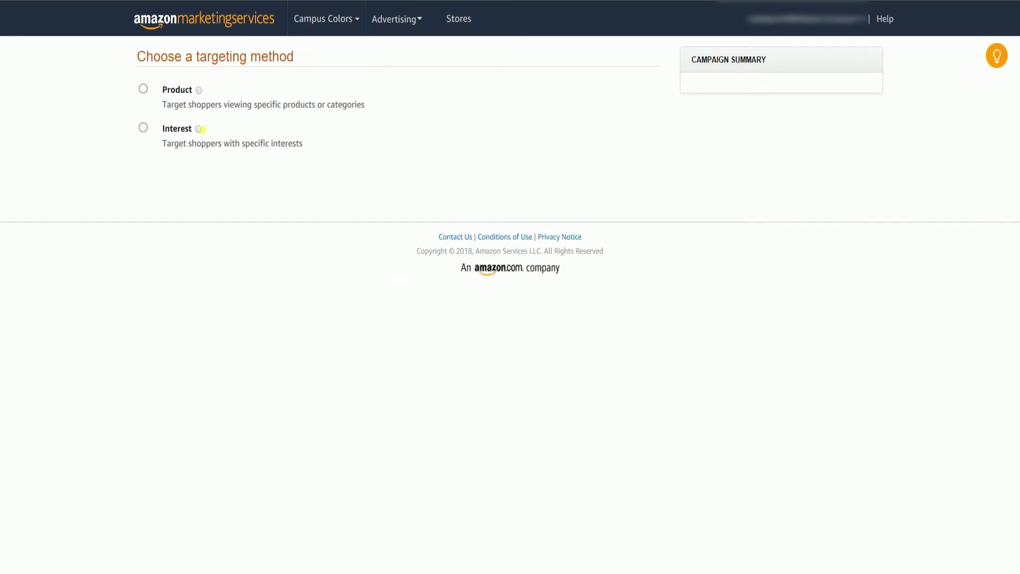
pyautogui.click(143, 90)
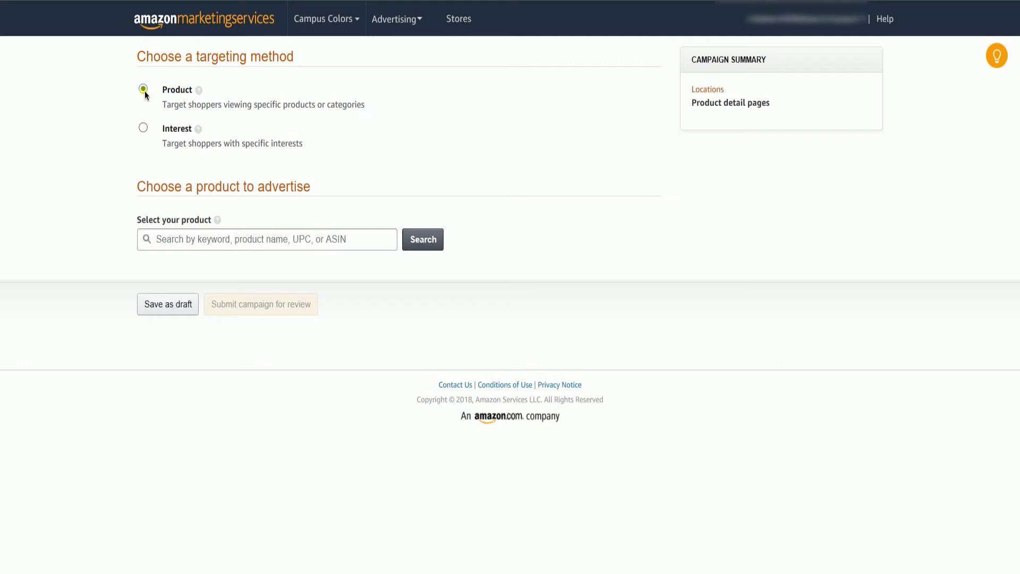
pyautogui.click(143, 128)
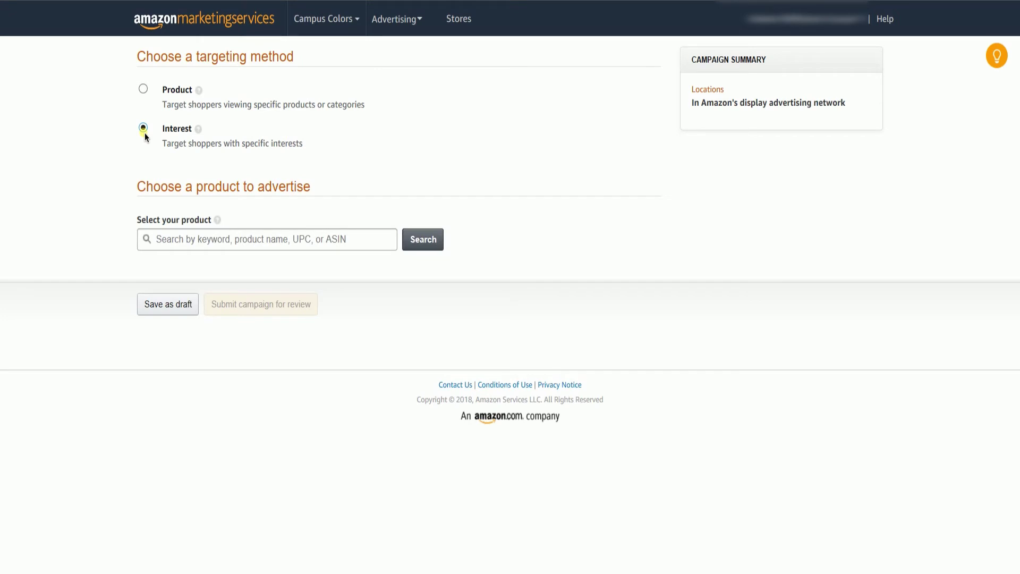
pyautogui.click(143, 89)
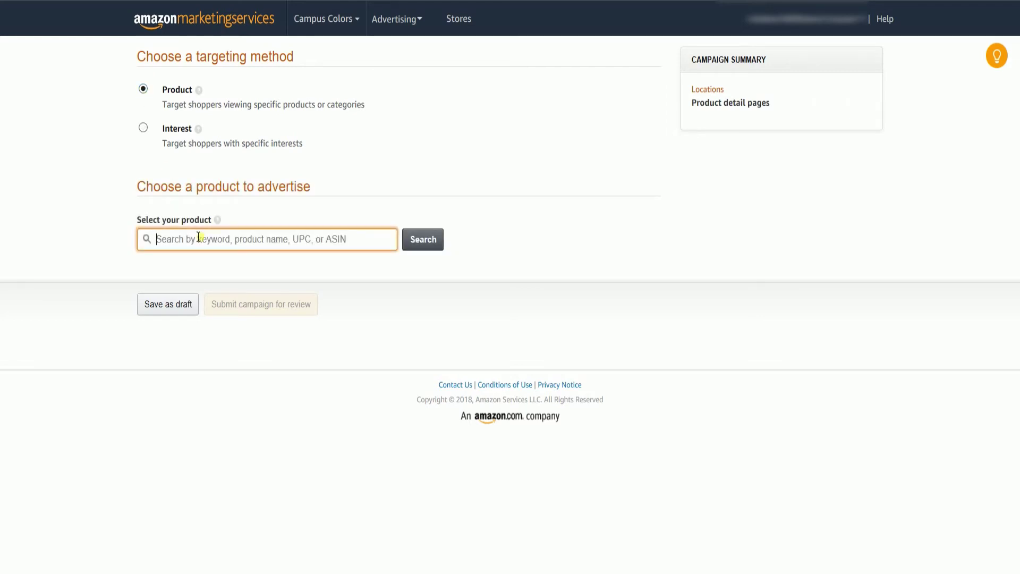
# Step: Search 'campus colors', select the Harvard Crimson maroon hoodie, and choose Target Specific Products
pyautogui.write('campus colors')
pyautogui.press('Return')
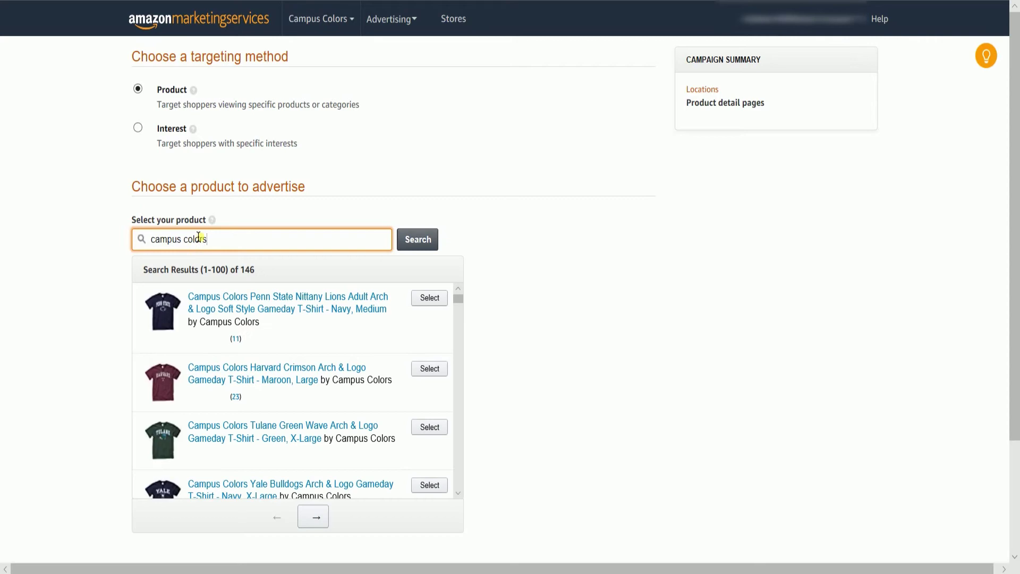
pyautogui.scroll(-8, 330, 398)
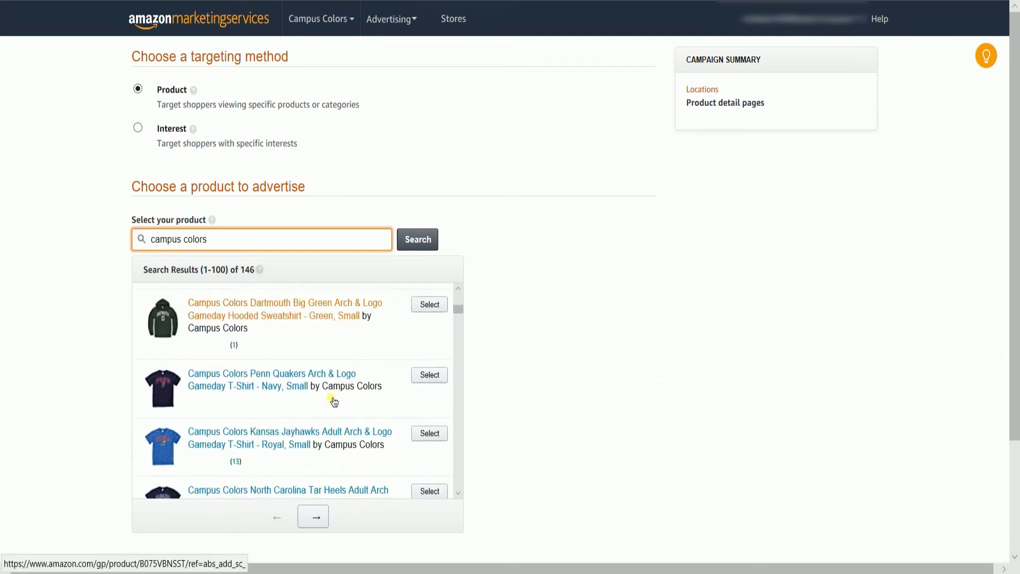
pyautogui.scroll(-2, 333, 401)
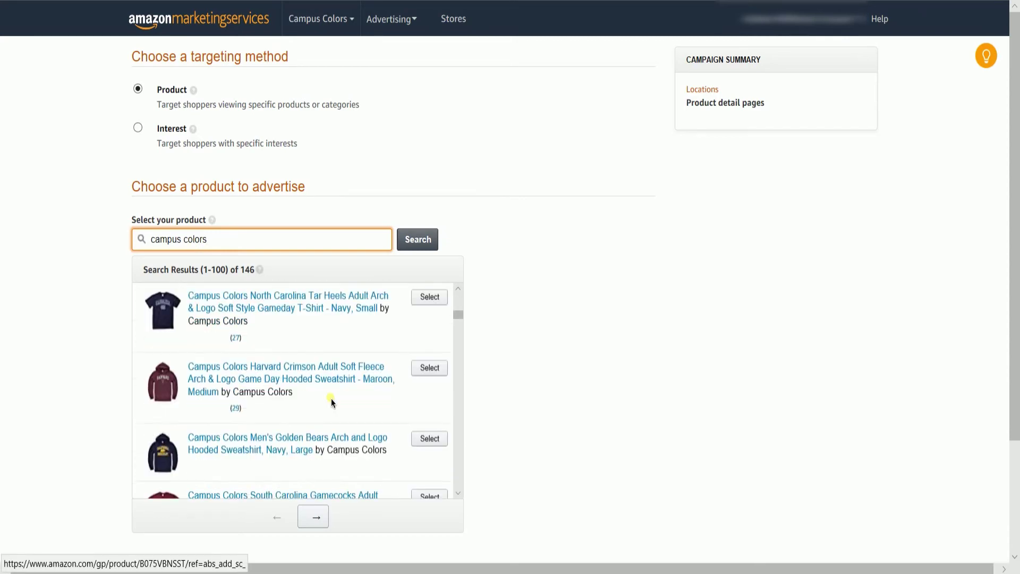
pyautogui.click(430, 368)
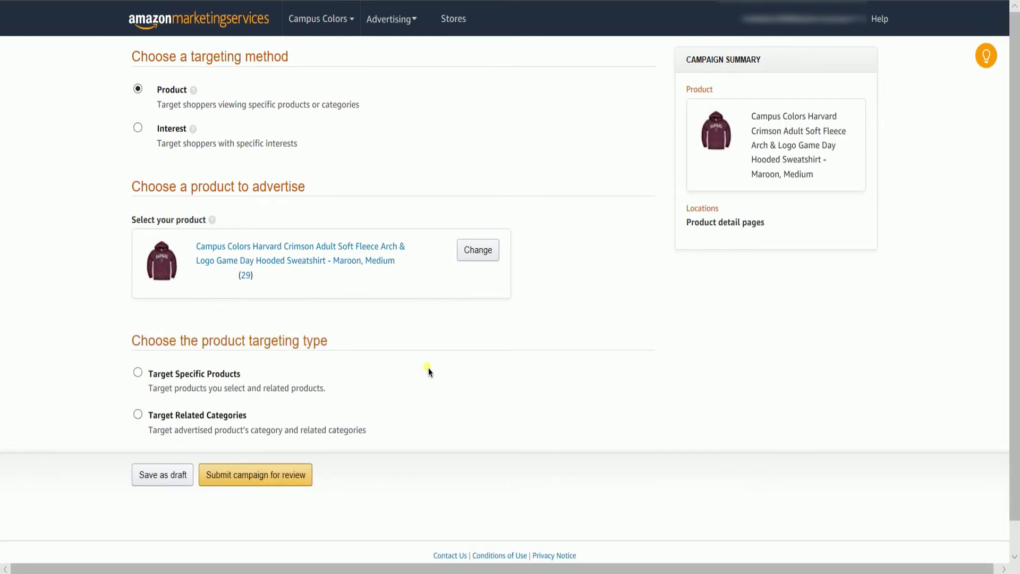
pyautogui.scroll(-1, 429, 368)
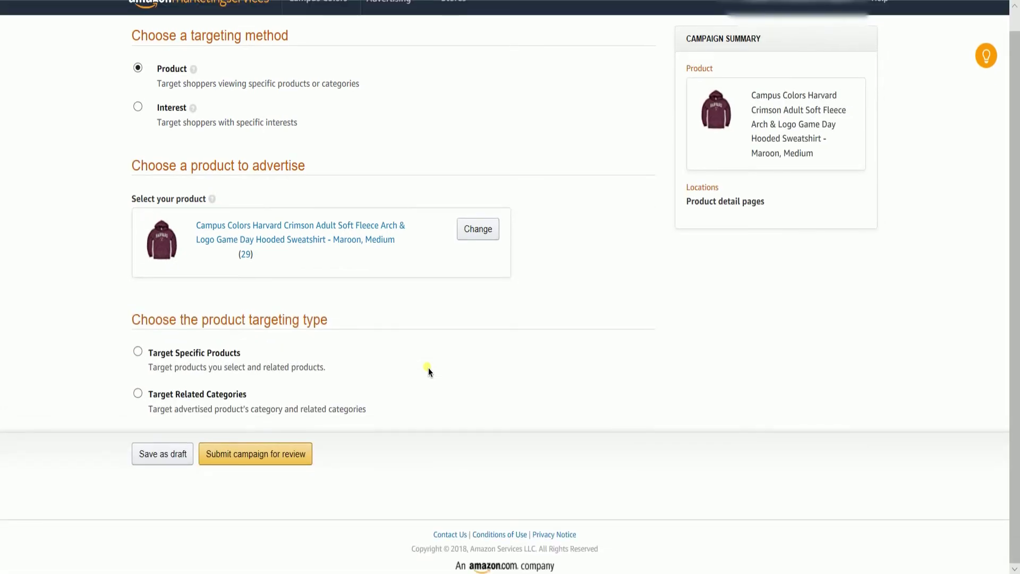
pyautogui.scroll(1, 428, 368)
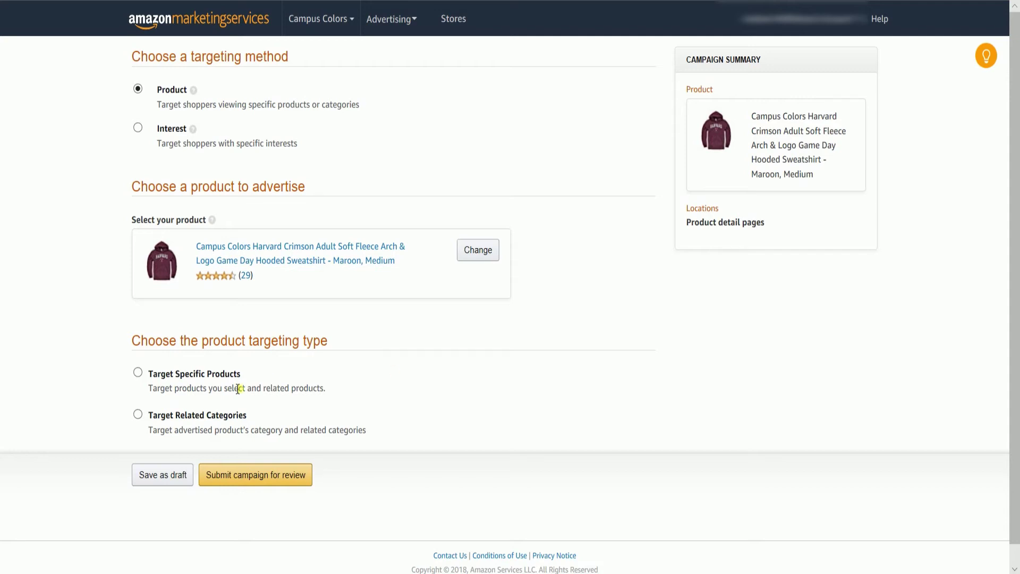
pyautogui.click(207, 378)
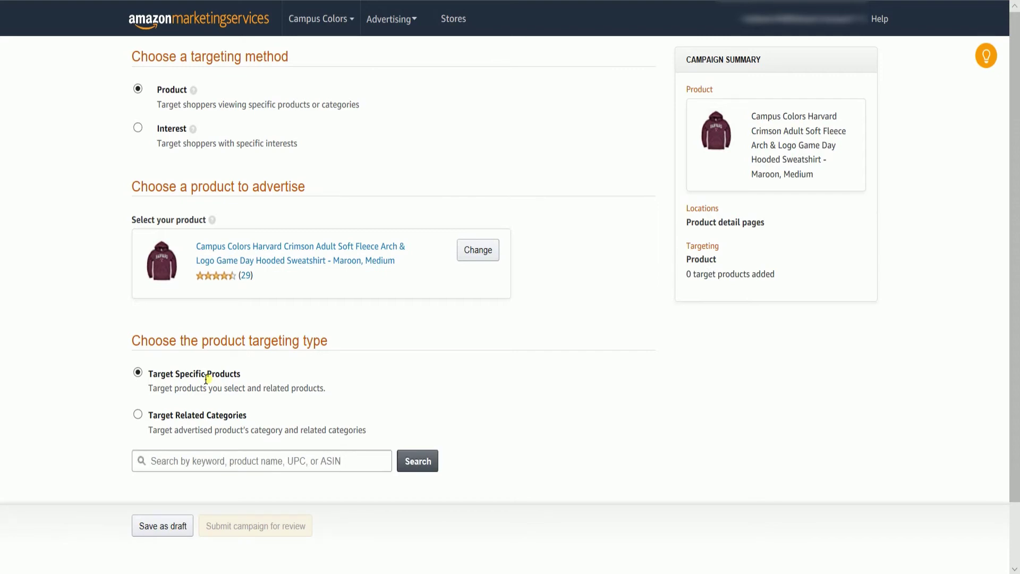
# Step: Search the targeting box for 'harvard jacket'
pyautogui.click(209, 471)
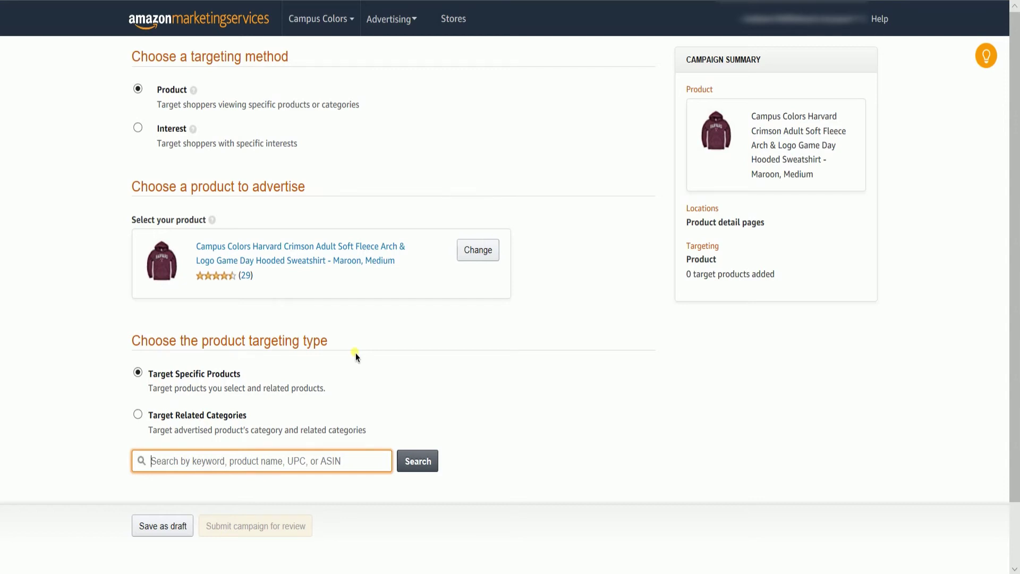
pyautogui.write('harvard jacket')
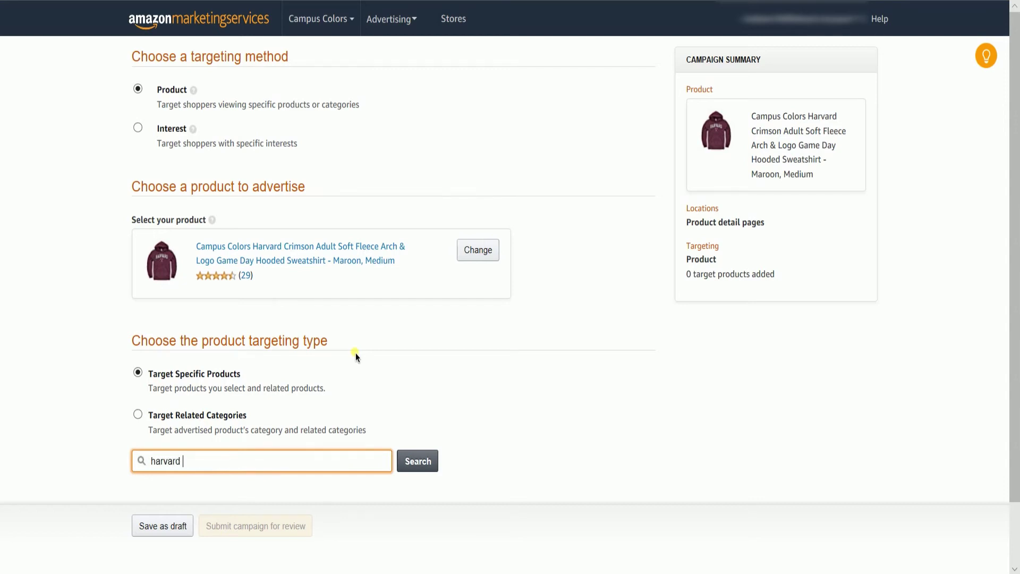
pyautogui.press('Return')
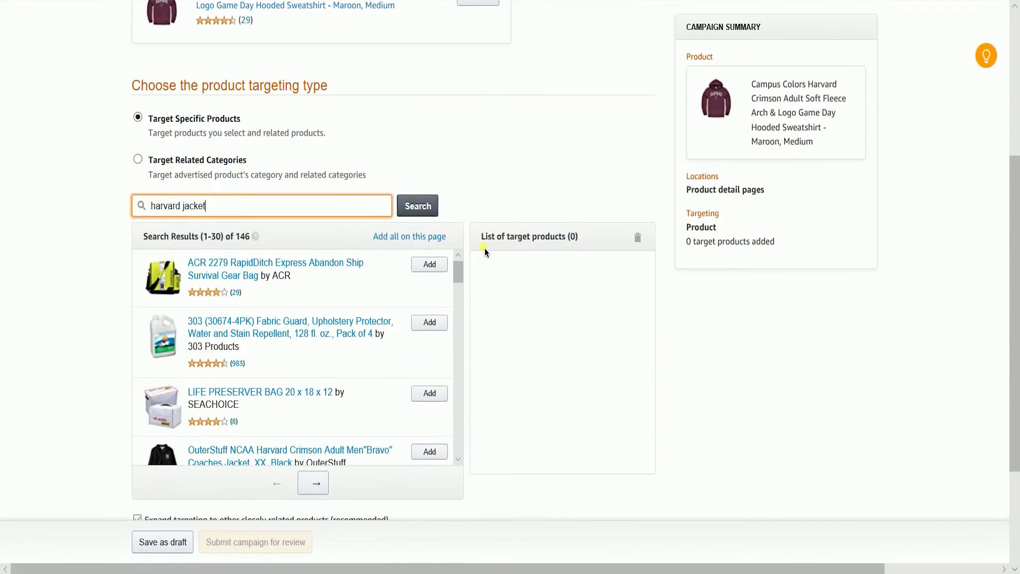
pyautogui.scroll(2, 484, 248)
pyautogui.scroll(-5, 404, 434)
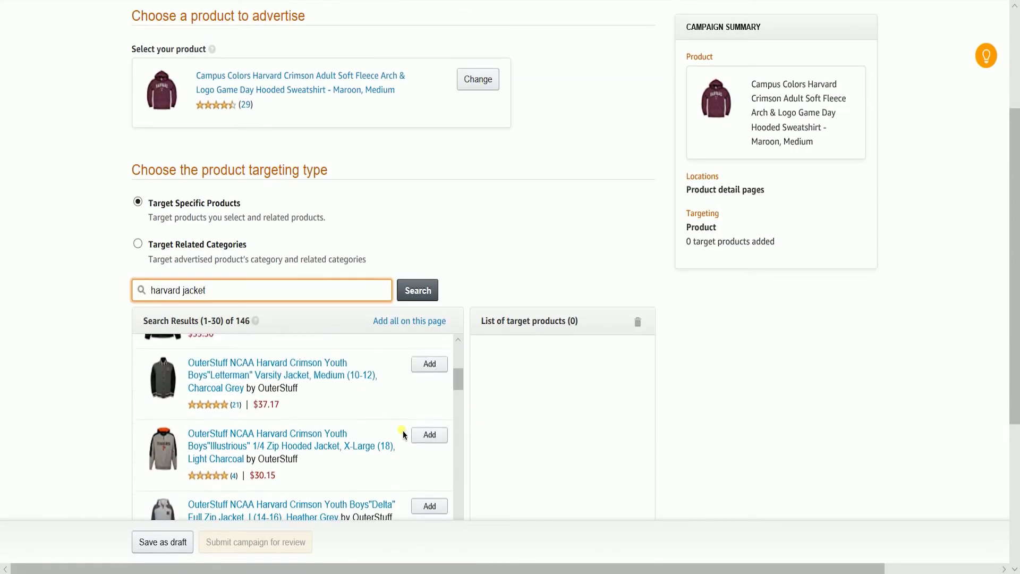
pyautogui.scroll(-2, 137, 391)
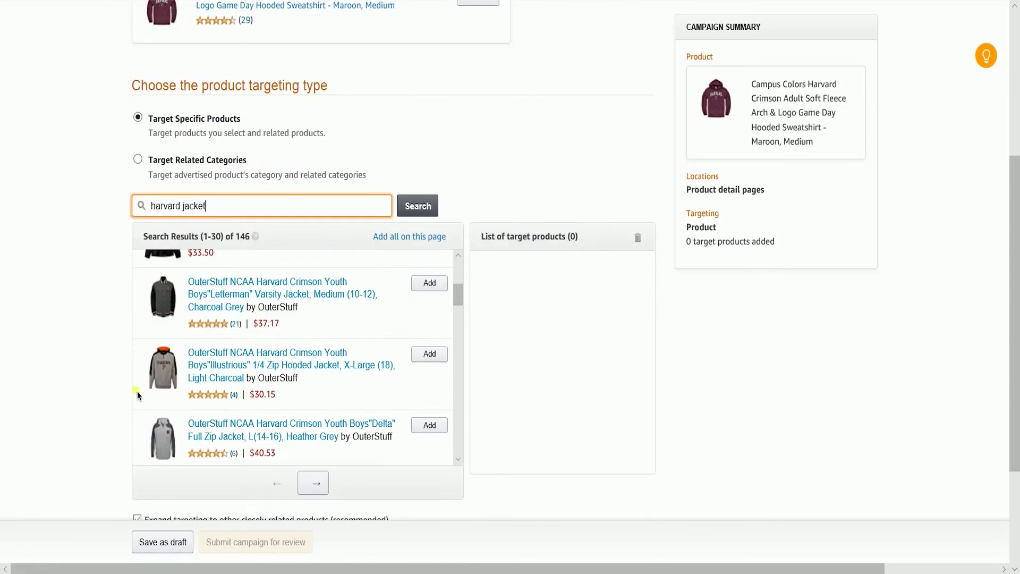
# Step: Add the Letterman varsity, Illustrious quarter-zip, Delta full-zip and Scrimmage full-zip jackets as targets
pyautogui.click(425, 284)
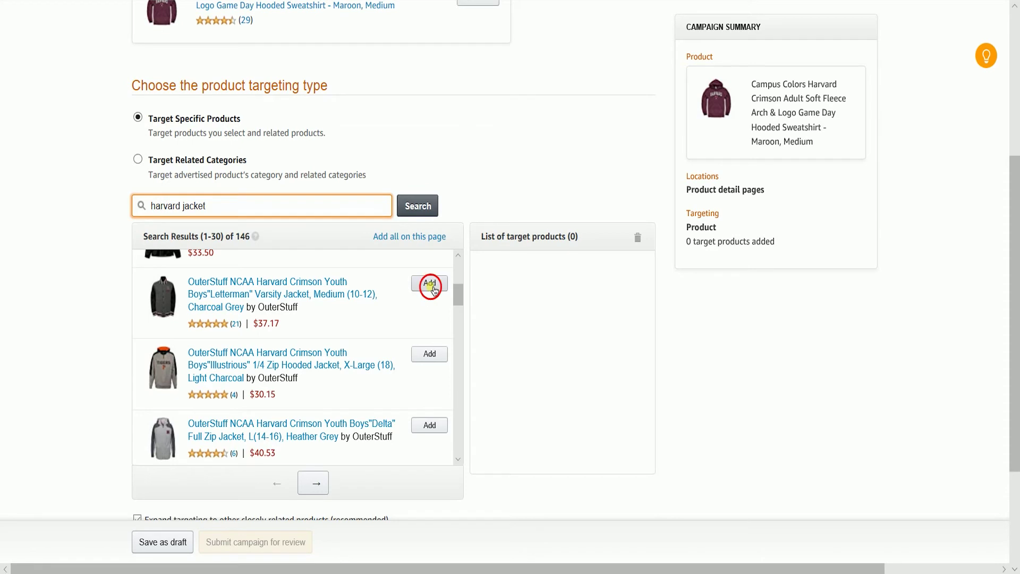
pyautogui.click(437, 365)
pyautogui.scroll(-3, 434, 393)
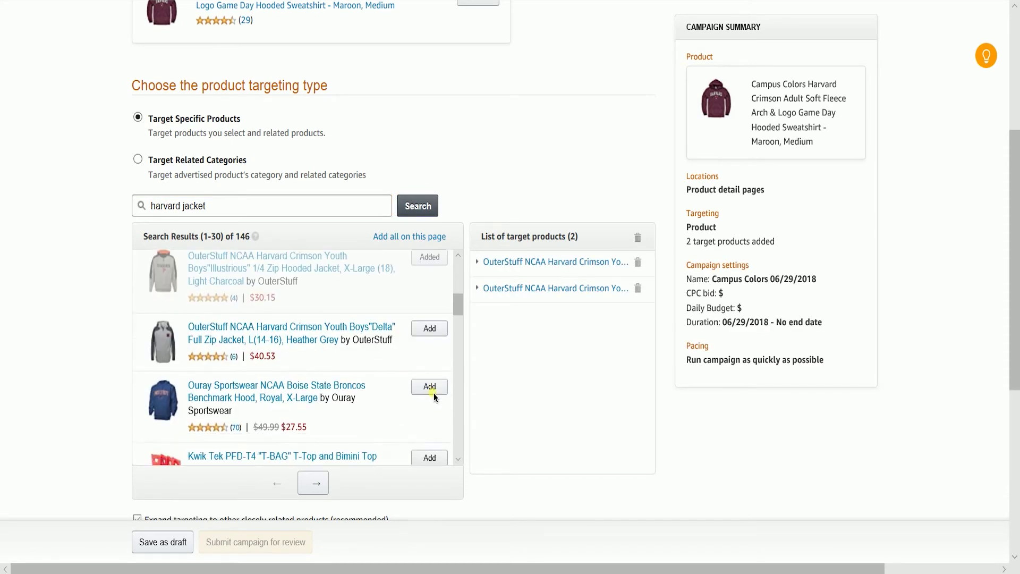
pyautogui.click(425, 329)
pyautogui.scroll(-4, 422, 330)
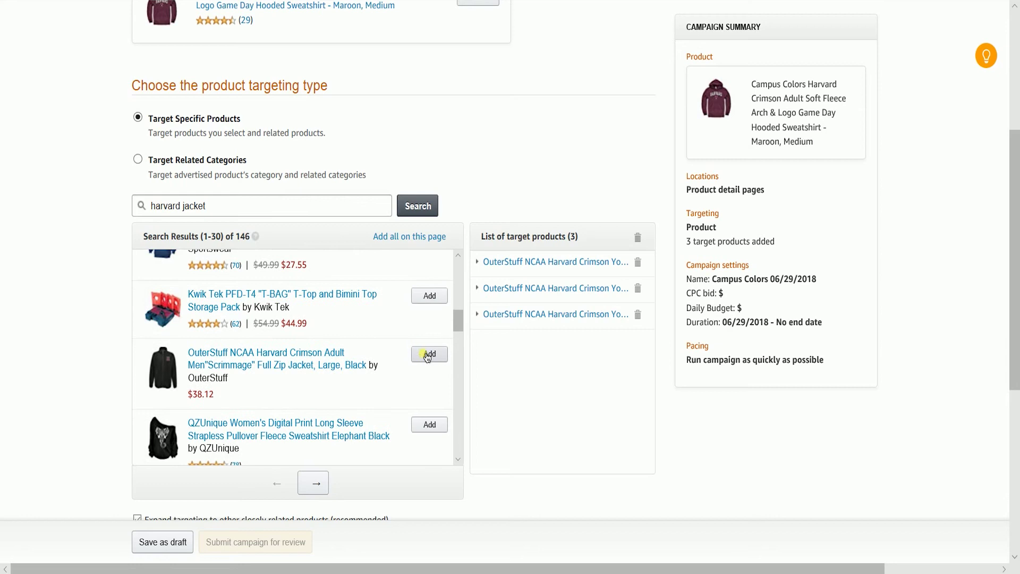
pyautogui.click(423, 361)
pyautogui.scroll(-1, 422, 372)
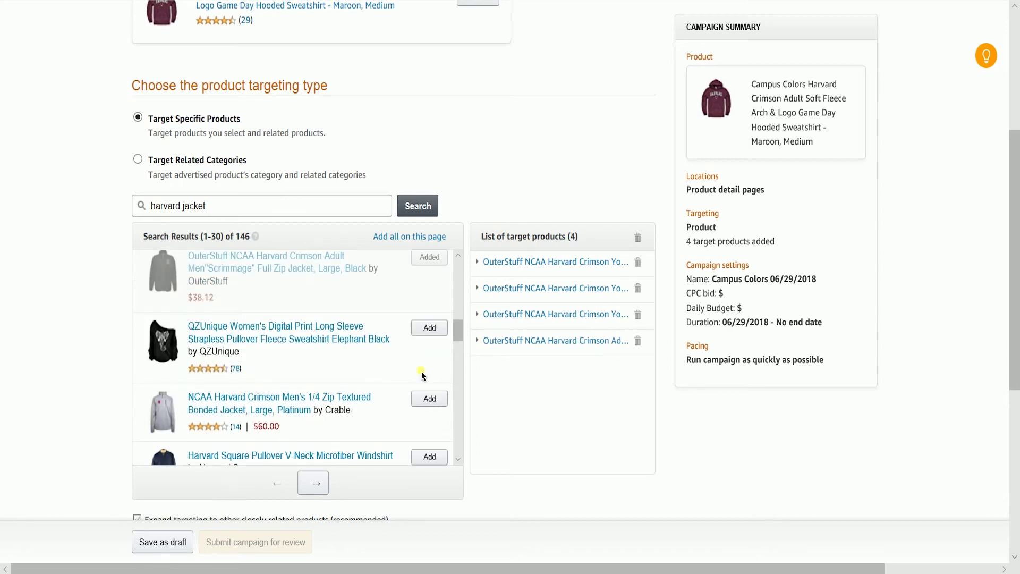
# Step: Switch to Related Categories and add Clothing Accessories, Bags, Packs & Accessories, and Sports Souvenirs
pyautogui.click(206, 160)
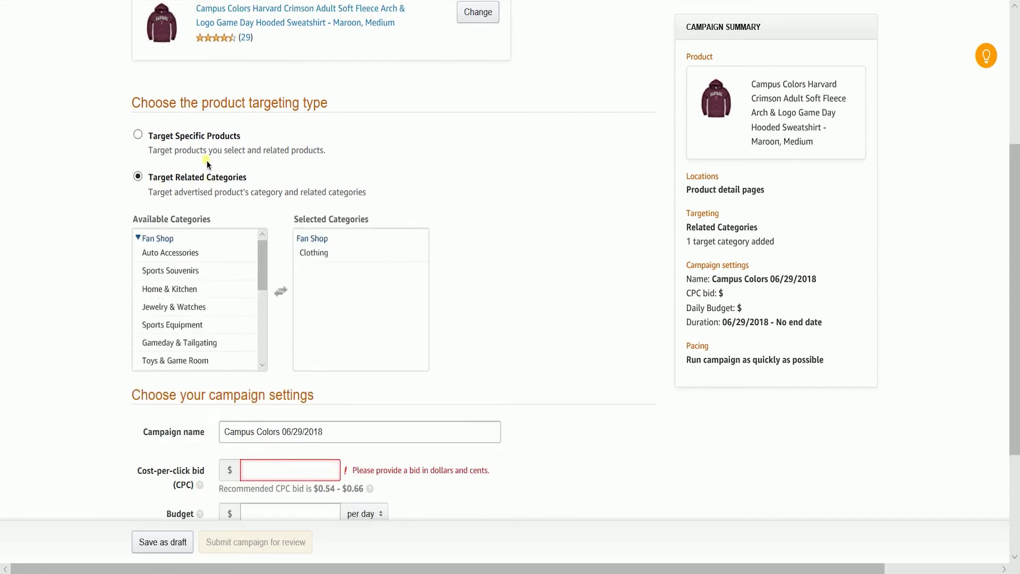
pyautogui.scroll(-2, 234, 303)
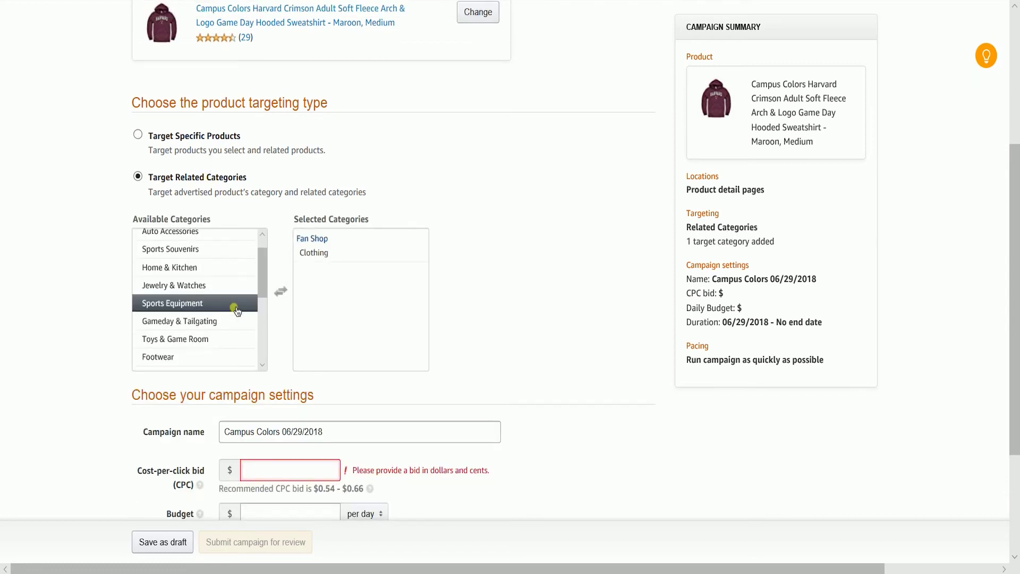
pyautogui.scroll(-3, 232, 333)
pyautogui.click(221, 317)
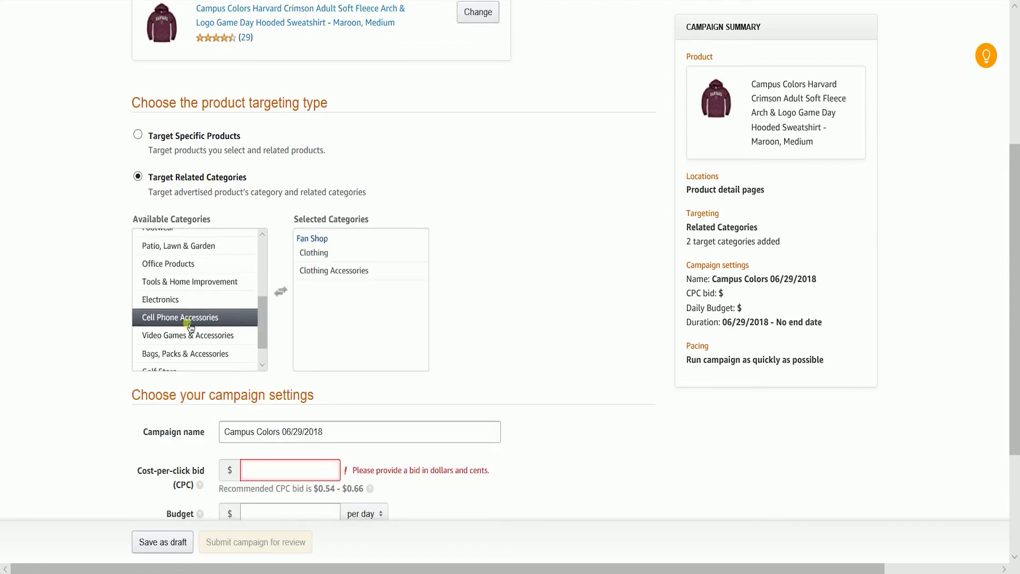
pyautogui.click(193, 353)
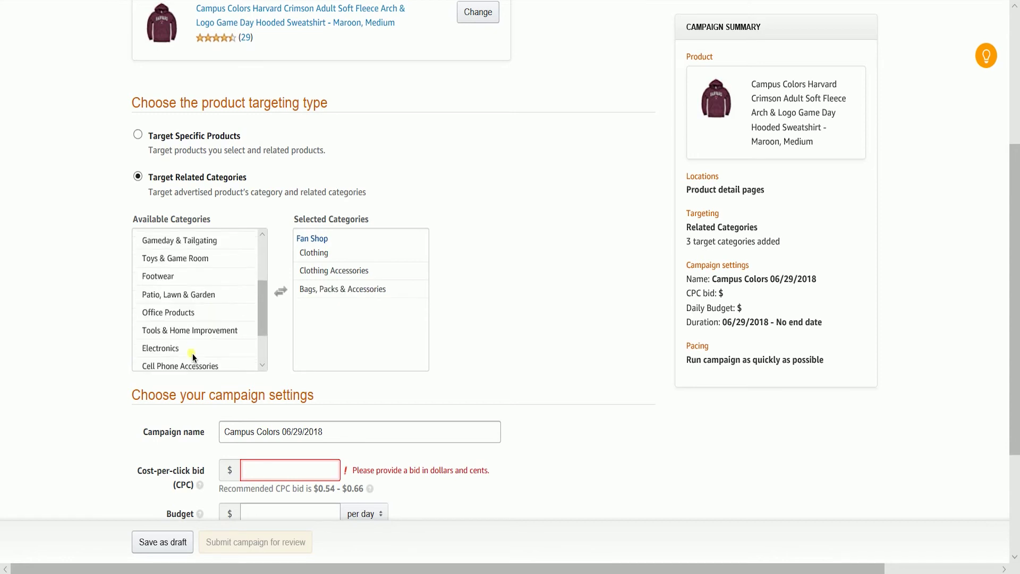
pyautogui.scroll(3, 193, 324)
pyautogui.scroll(3, 194, 281)
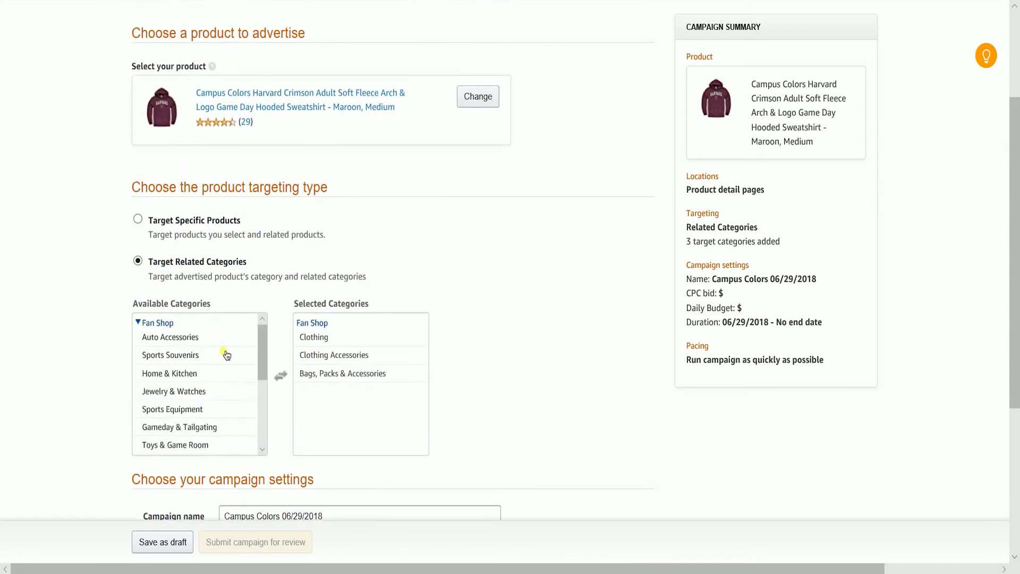
pyautogui.click(192, 356)
pyautogui.scroll(-5, 458, 381)
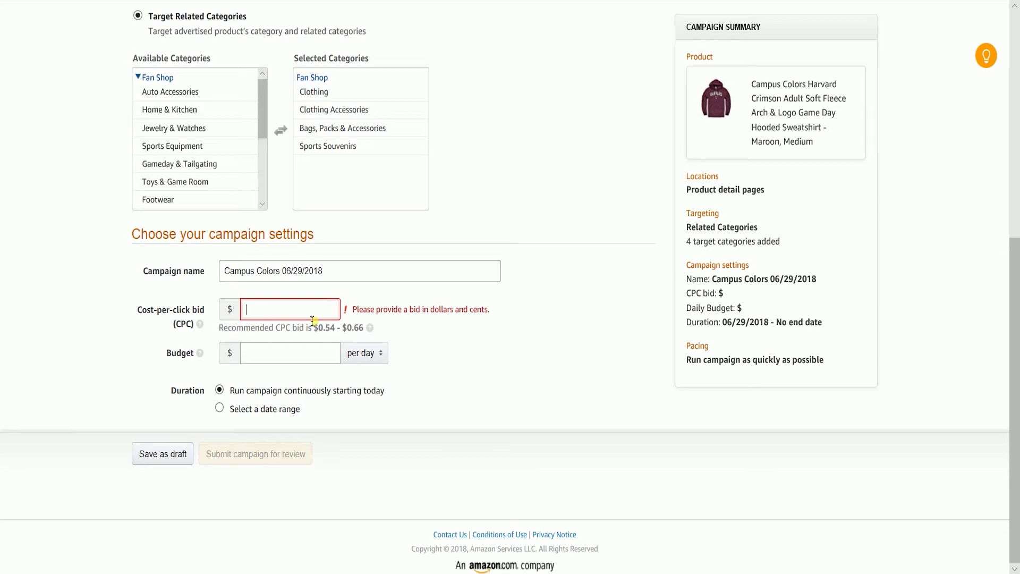
# Step: Enter .54 as the cost-per-click bid and 500.00 as the daily budget
pyautogui.write('.54')
pyautogui.click(461, 301)
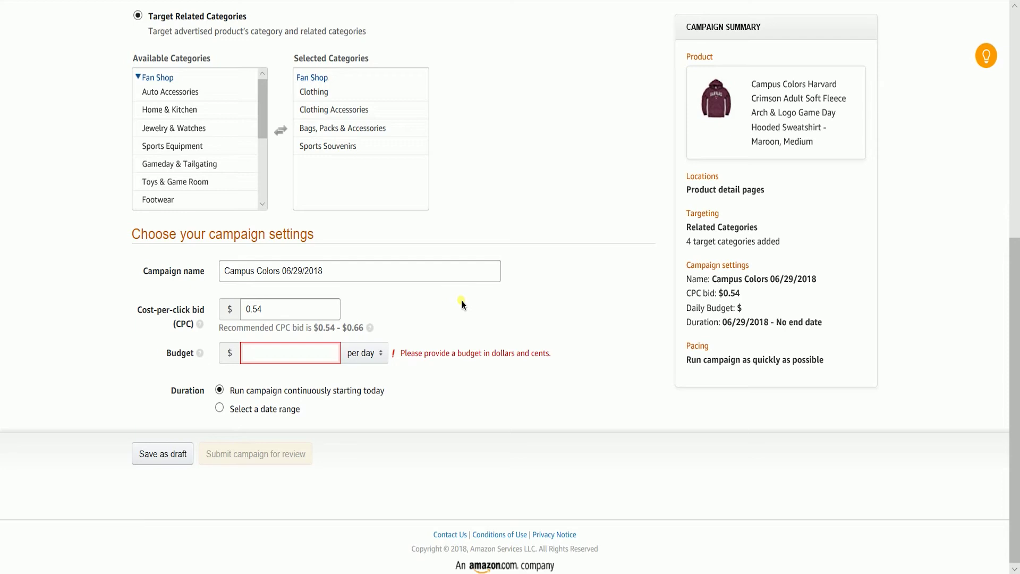
pyautogui.click(307, 353)
pyautogui.write('500')
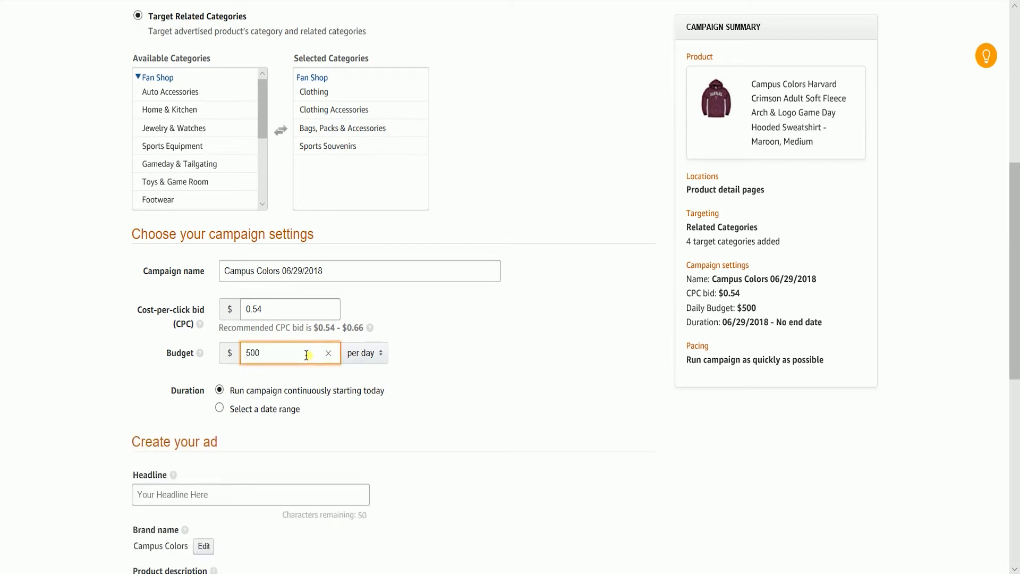
pyautogui.write('.00')
pyautogui.click(444, 371)
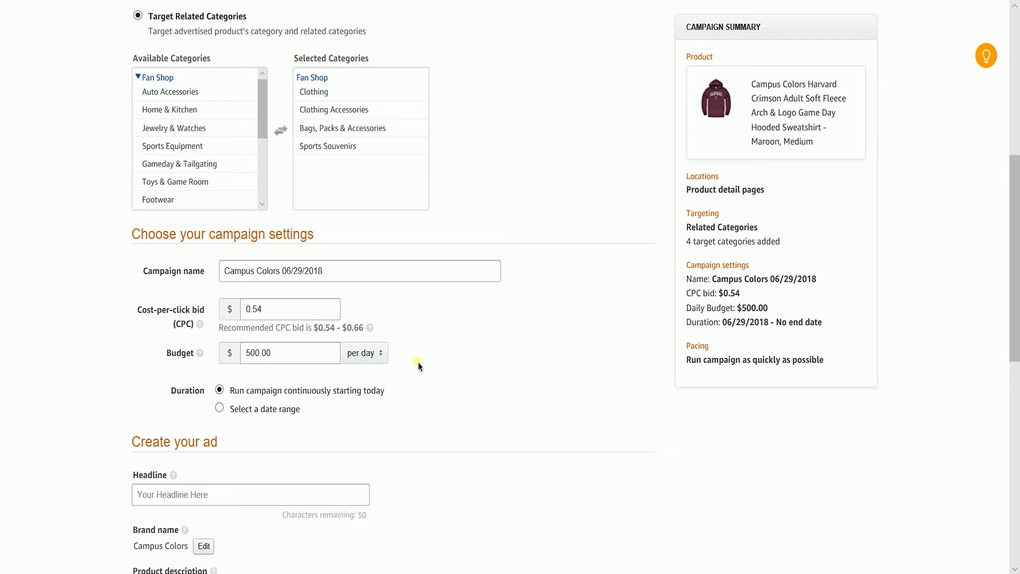
# Step: Apply the $500.00 budget to the entire campaign, start it July 27, 2018, and pace evenly
pyautogui.click(382, 351)
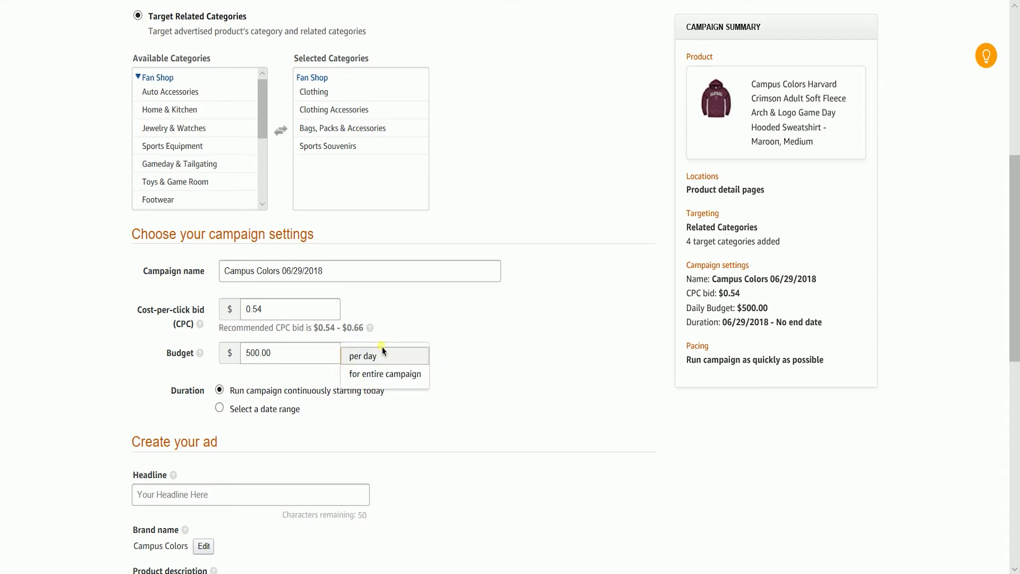
pyautogui.click(375, 373)
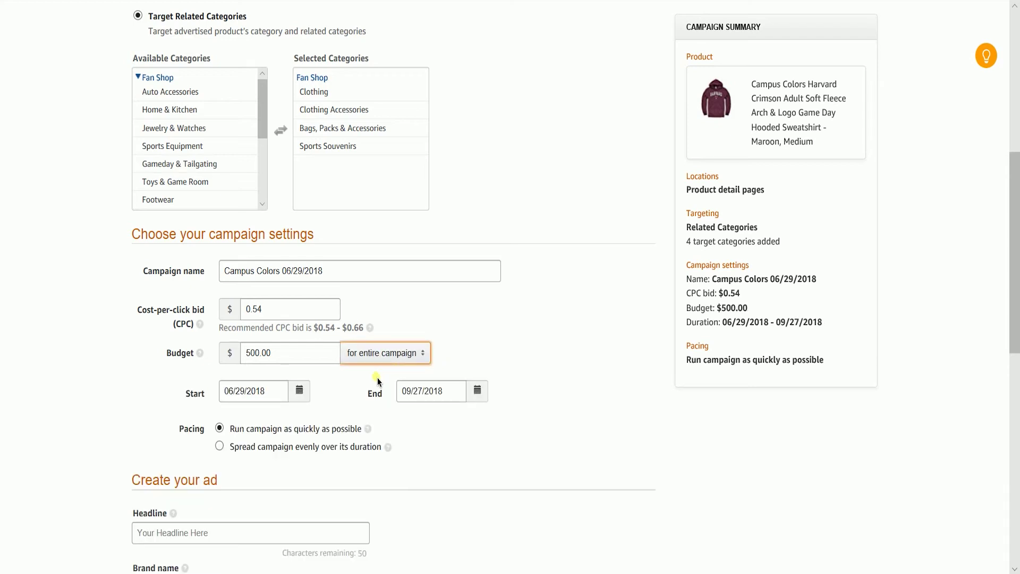
pyautogui.click(262, 396)
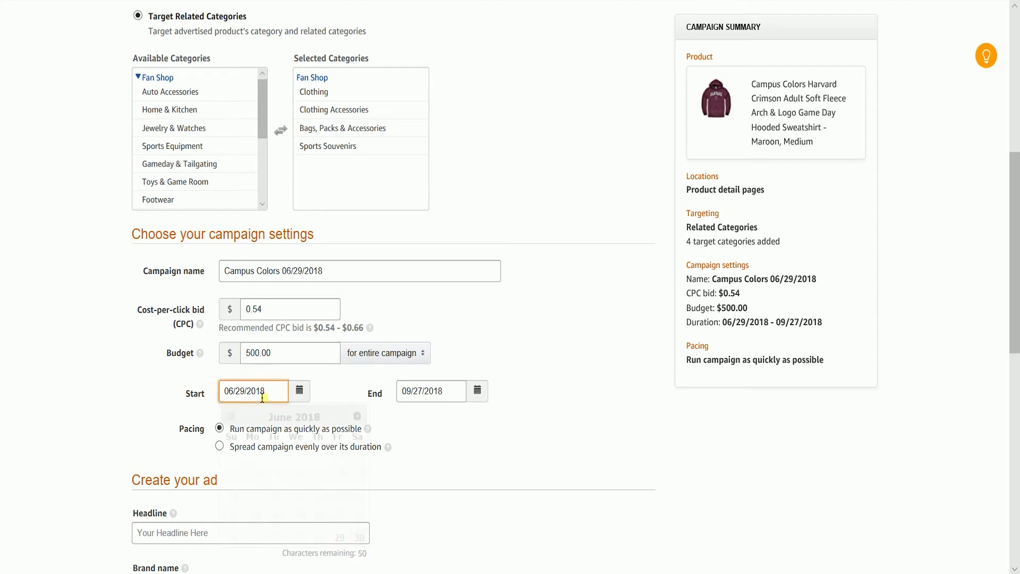
pyautogui.click(357, 416)
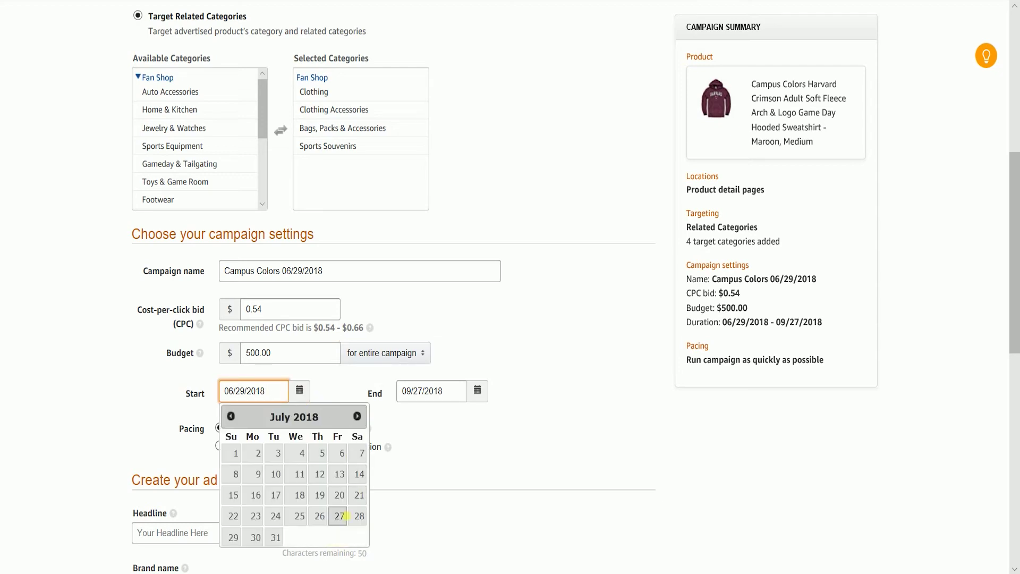
pyautogui.click(337, 525)
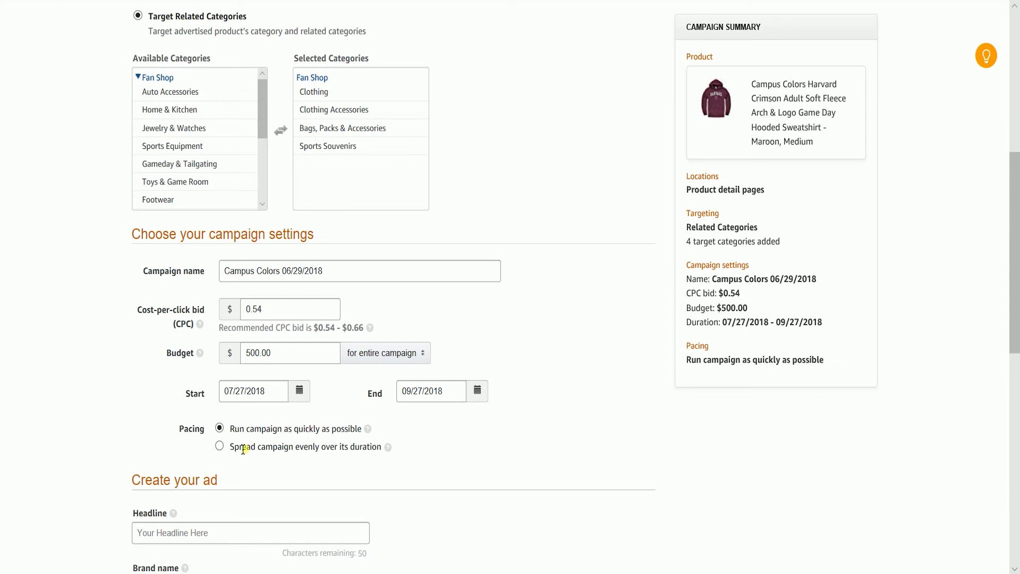
pyautogui.click(219, 446)
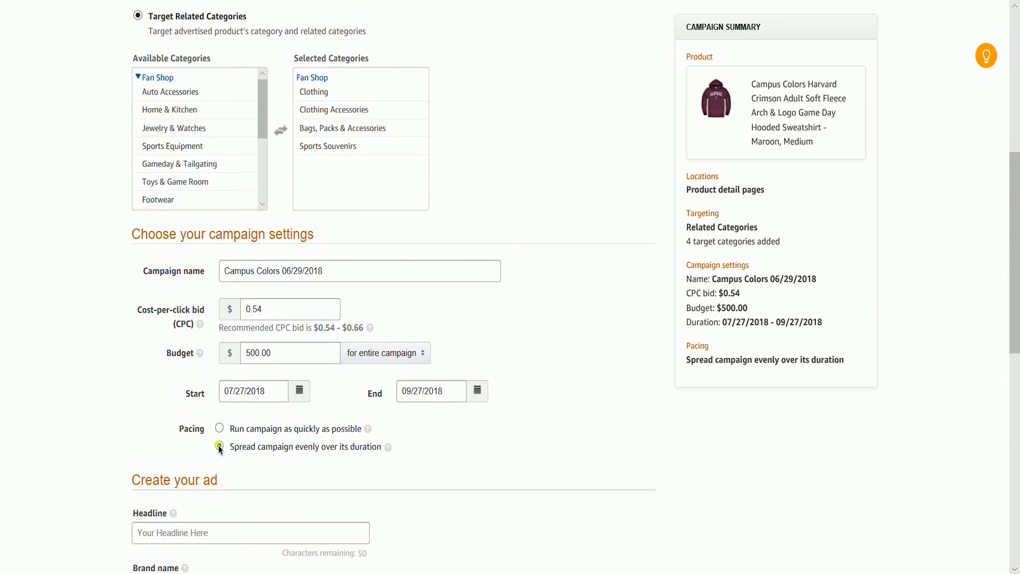
# Step: Write 'Cool Campus Hoodies' as the ad headline, replacing the partial text first typed
pyautogui.scroll(-6, 219, 445)
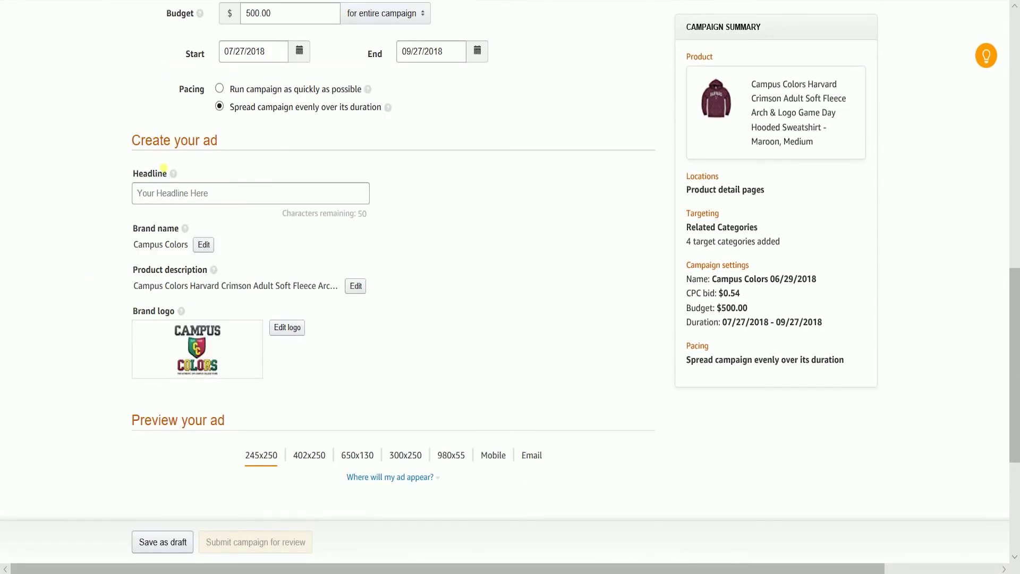
pyautogui.click(173, 193)
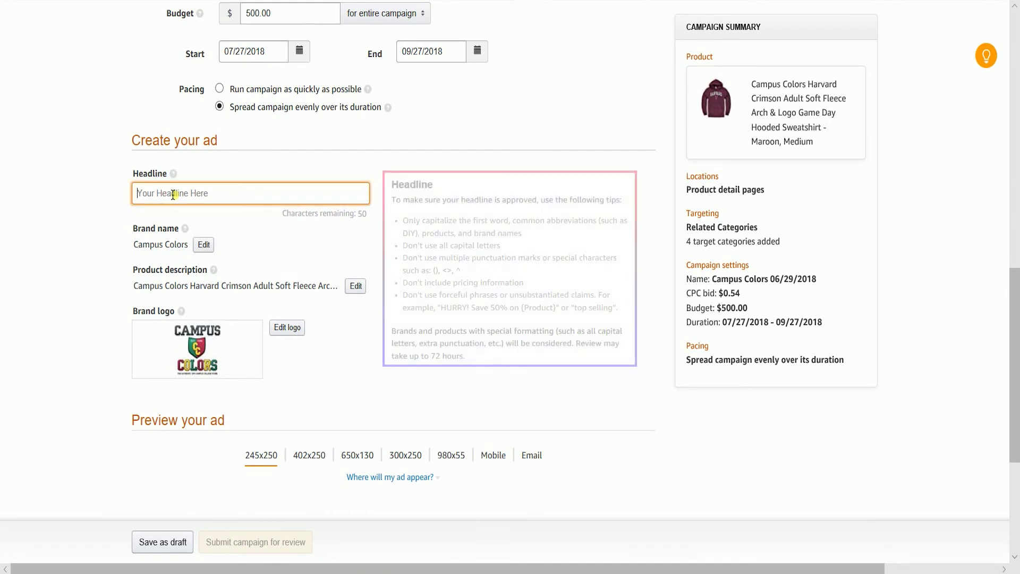
pyautogui.write('coo')
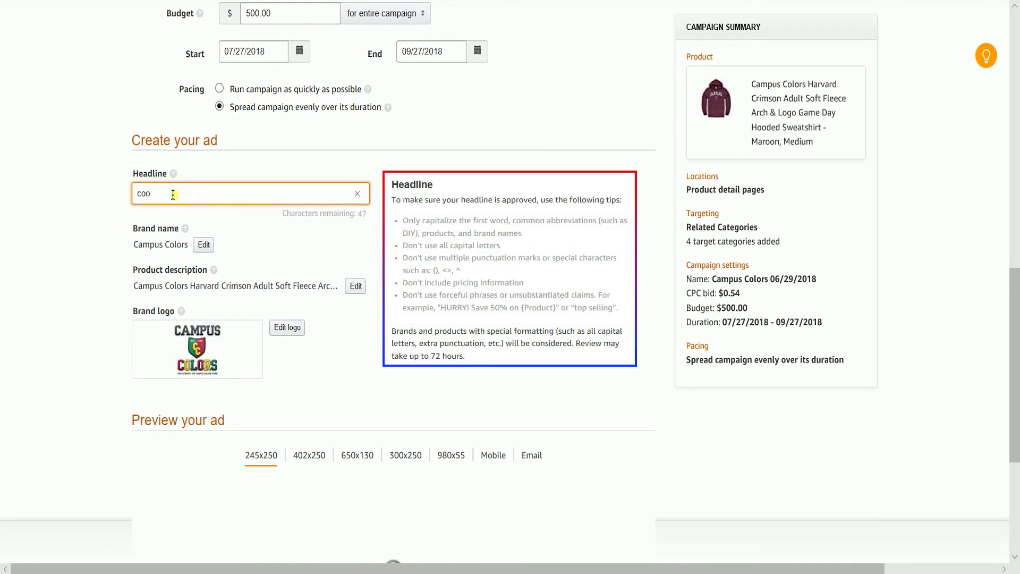
pyautogui.hotkey('ctrl', 'a')
pyautogui.write('Cool Campus Hoodies')
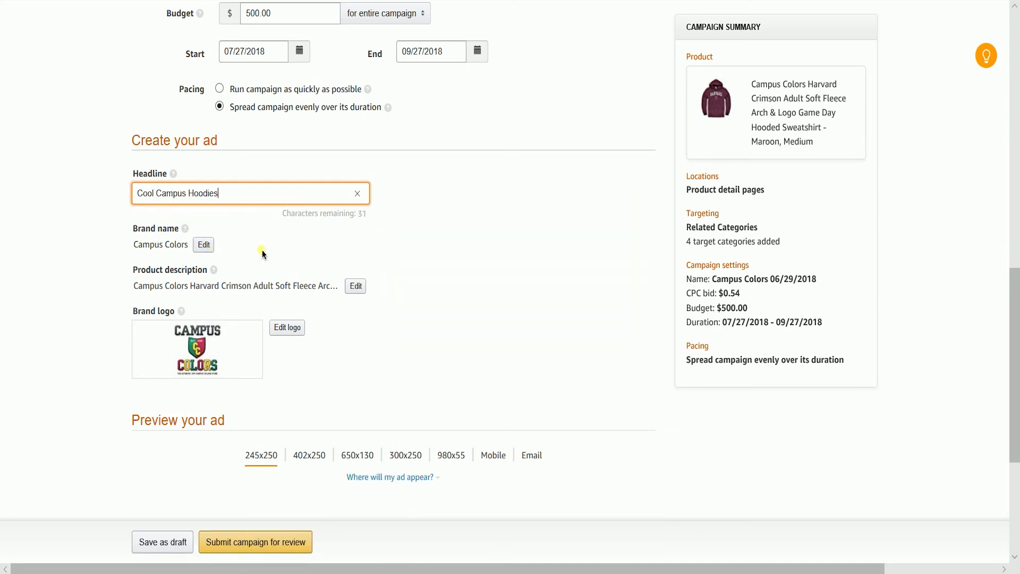
pyautogui.click(262, 250)
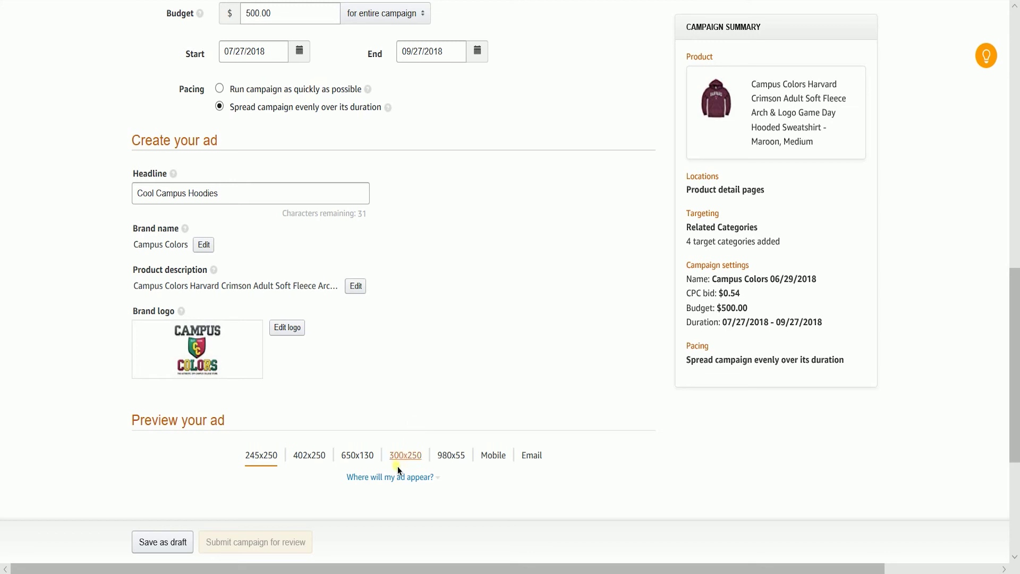
pyautogui.click(389, 480)
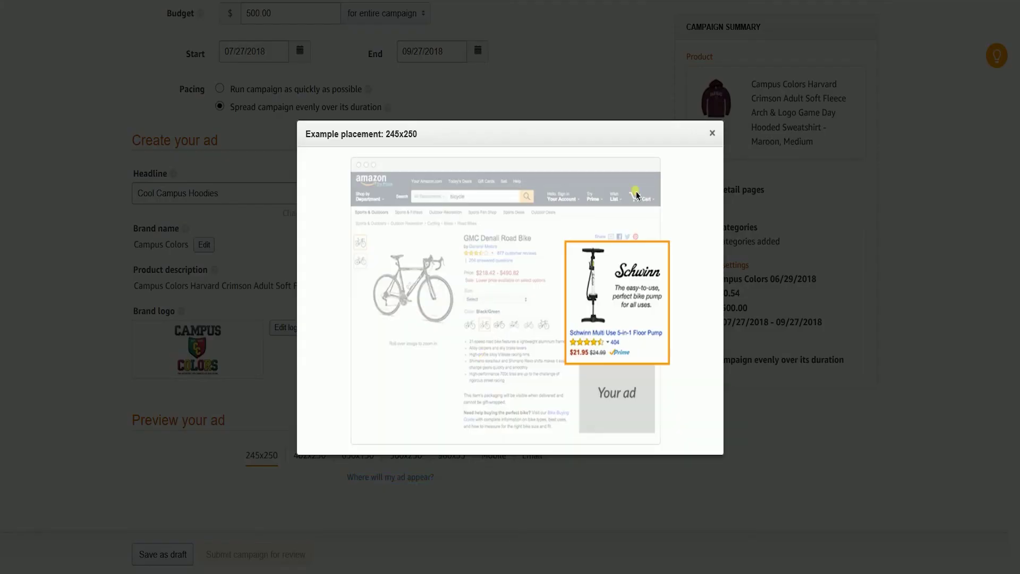
pyautogui.click(378, 468)
pyautogui.click(451, 455)
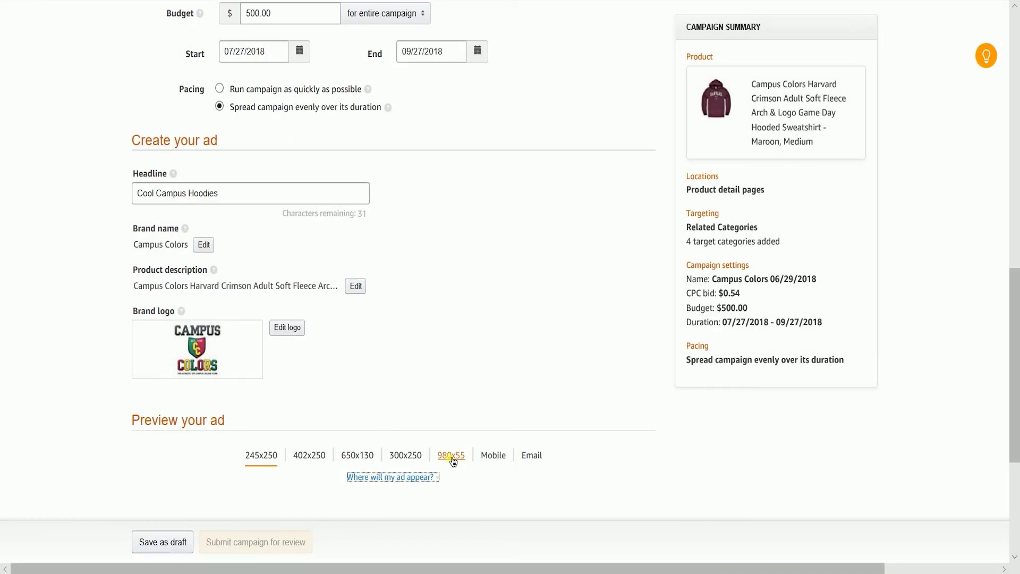
pyautogui.click(419, 481)
pyautogui.click(419, 480)
pyautogui.click(494, 456)
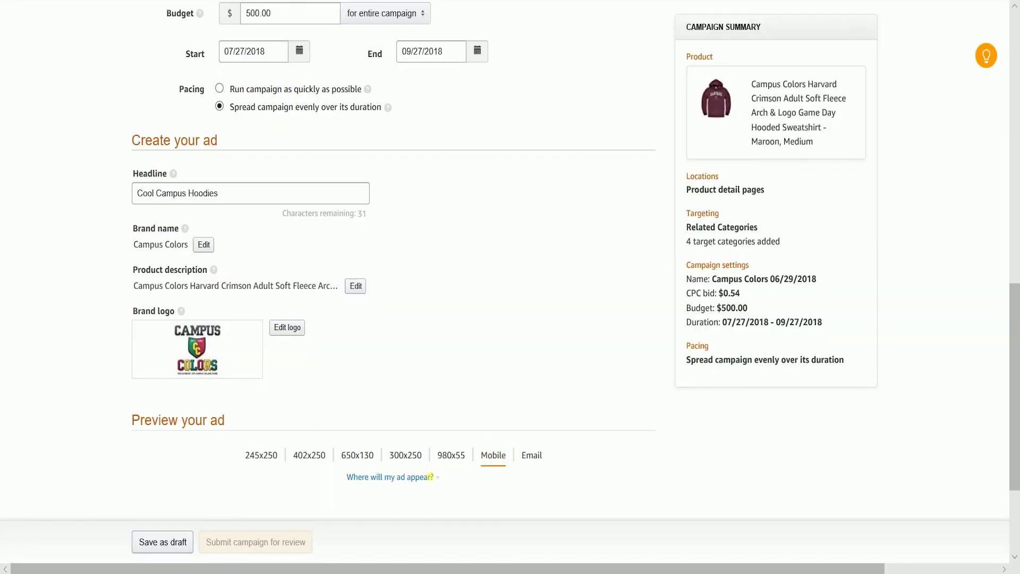
pyautogui.click(420, 478)
pyautogui.click(420, 477)
pyautogui.click(528, 457)
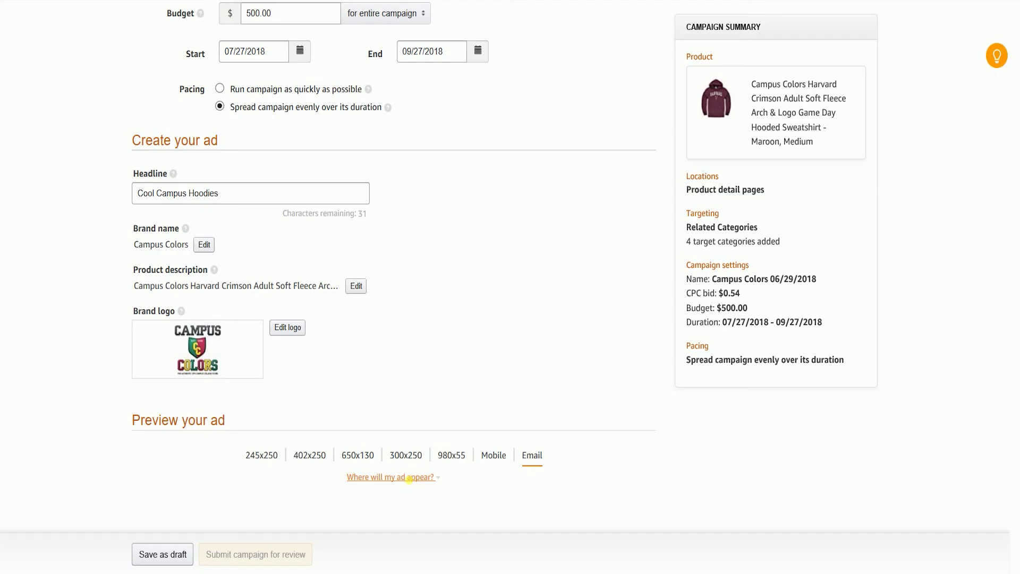
pyautogui.click(413, 480)
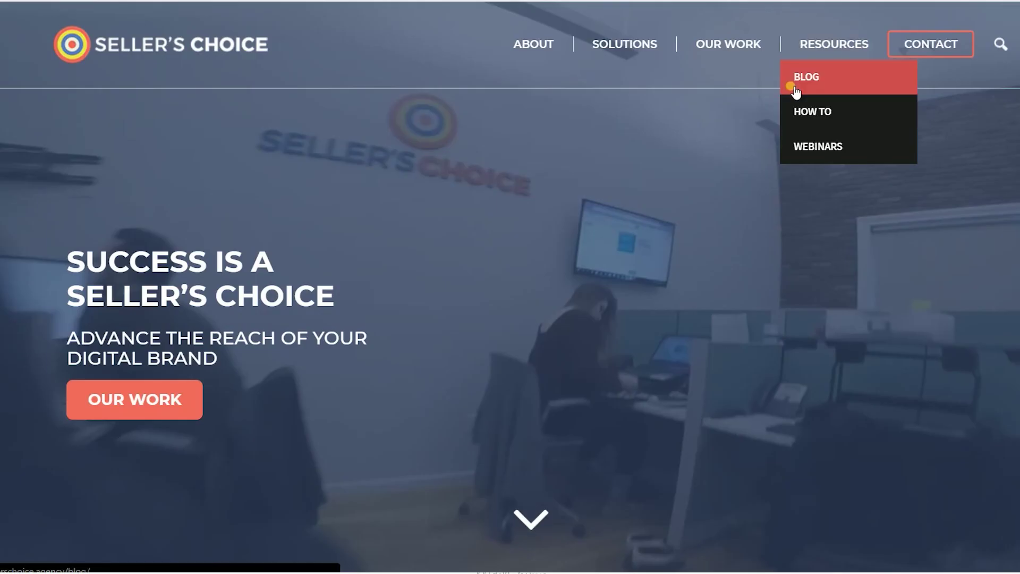
# Step: Open the How To articles page from the Resources menu
pyautogui.click(791, 110)
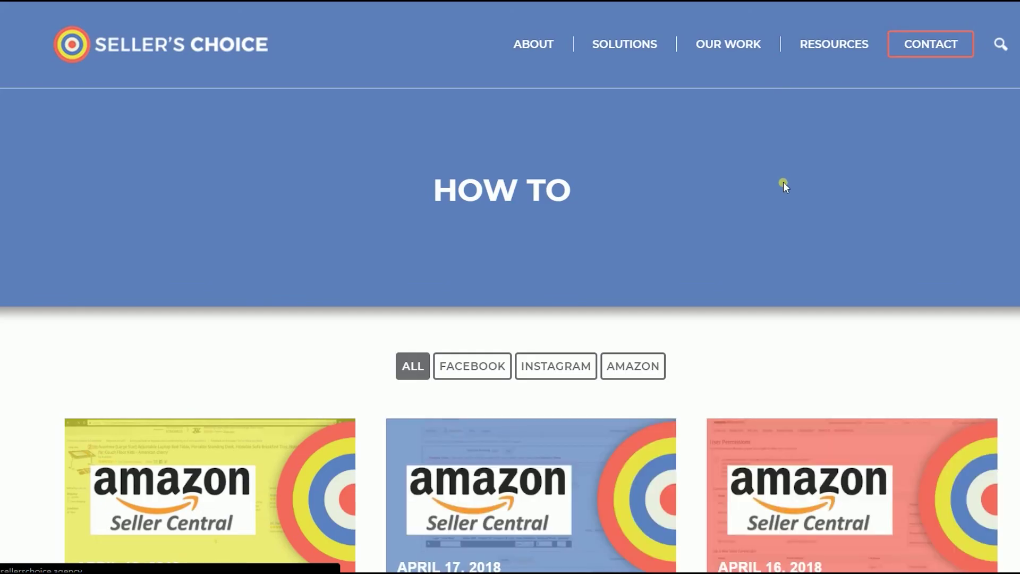
pyautogui.scroll(-3, 783, 186)
pyautogui.scroll(3, 781, 210)
# Step: Move on to the Webinars page, then scroll through the Blog's April 2018 posts
pyautogui.moveTo(850, 46)
pyautogui.click(831, 148)
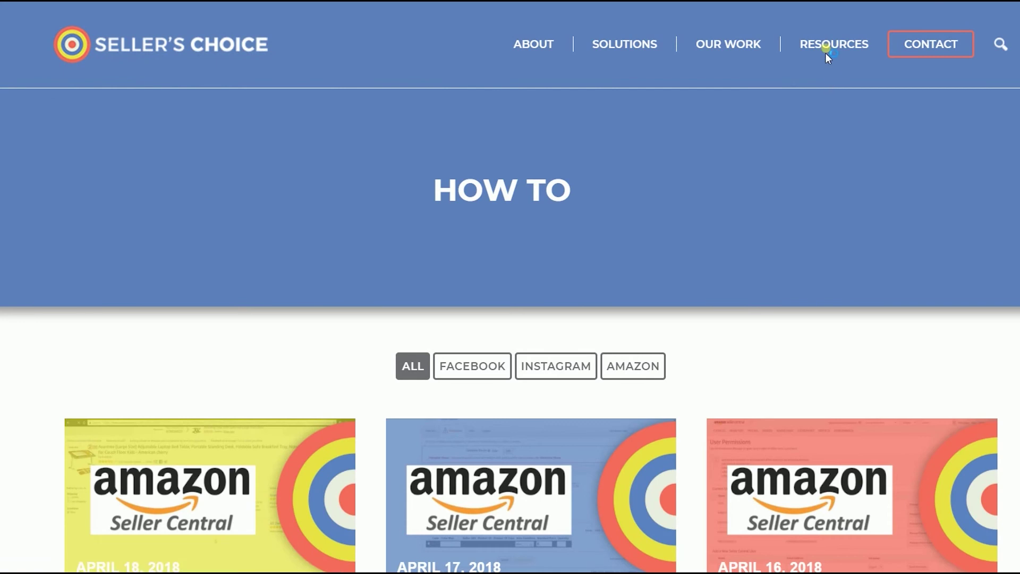
pyautogui.moveTo(825, 53)
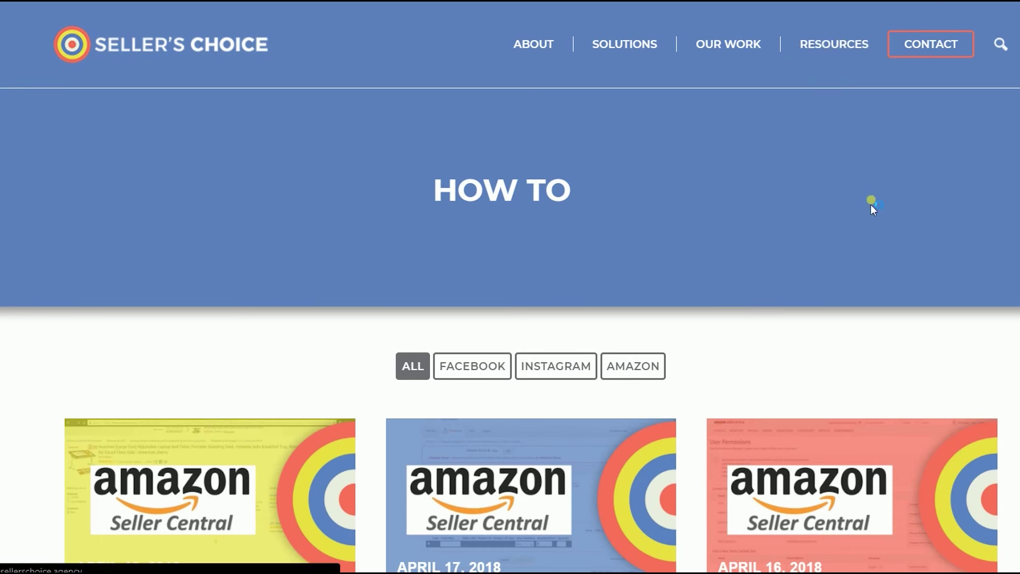
pyautogui.scroll(-10, 871, 201)
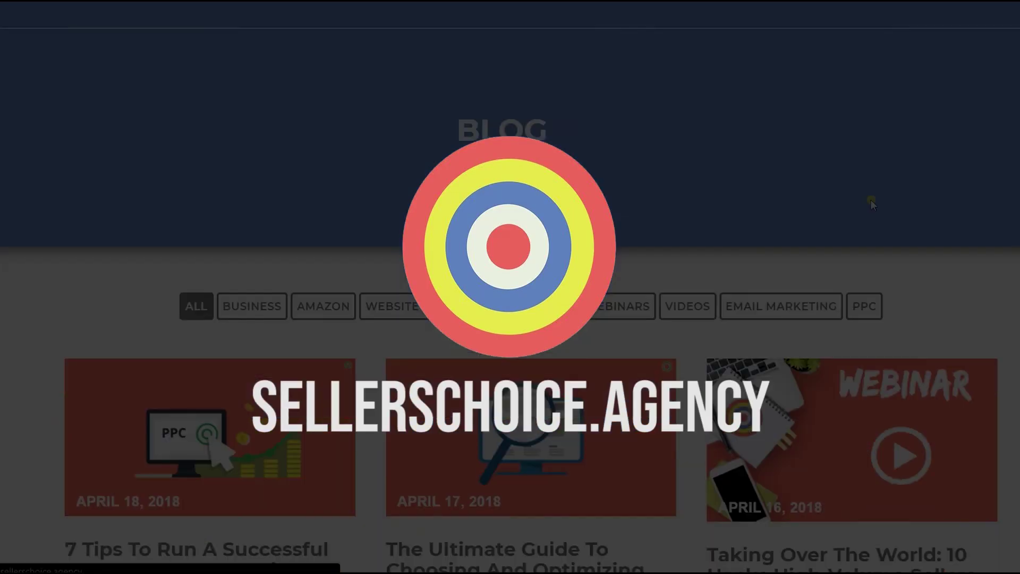
pyautogui.scroll(-3, 872, 202)
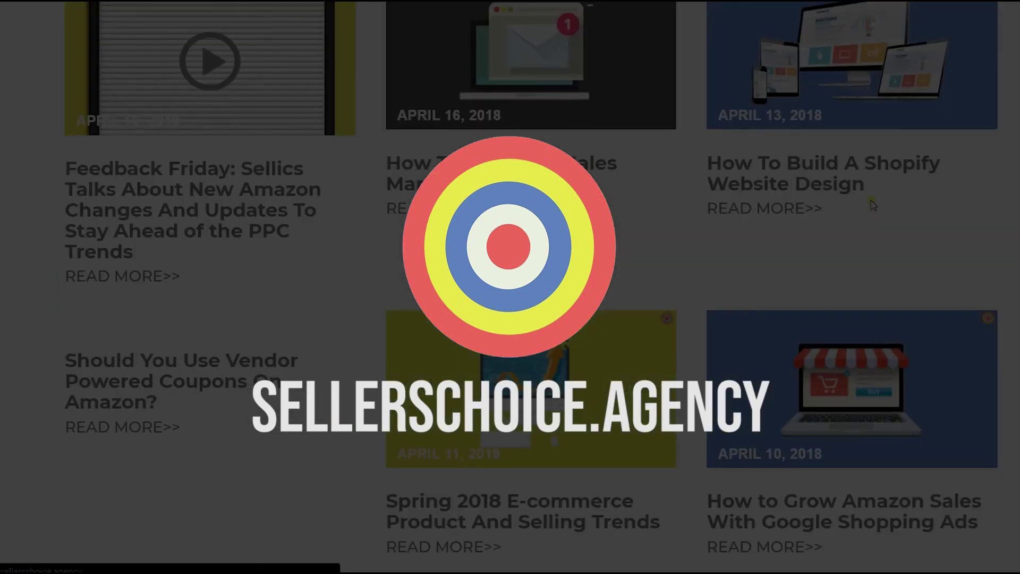
pyautogui.scroll(15, 871, 201)
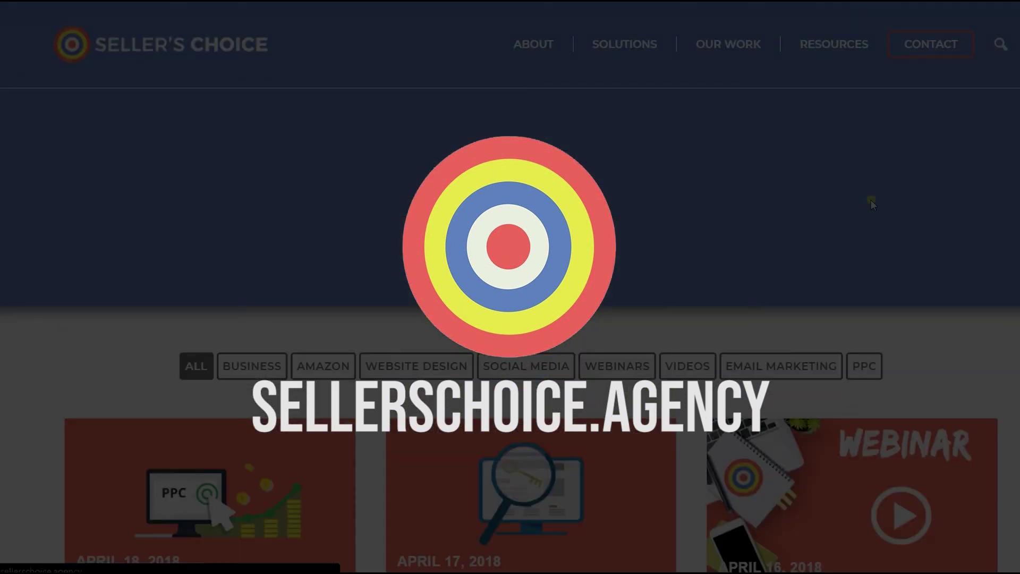